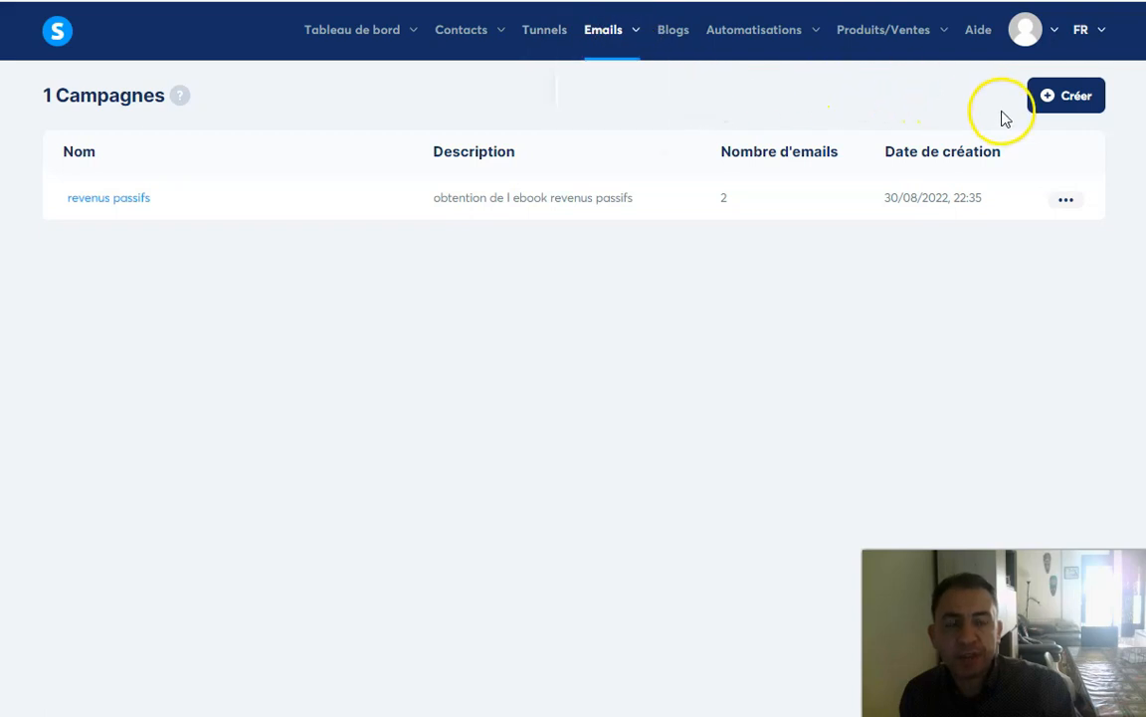
# Step: Create a new email campaign named "stress6" and save it
pyautogui.click(1071, 97)
pyautogui.click(331, 356)
pyautogui.write('stress6')
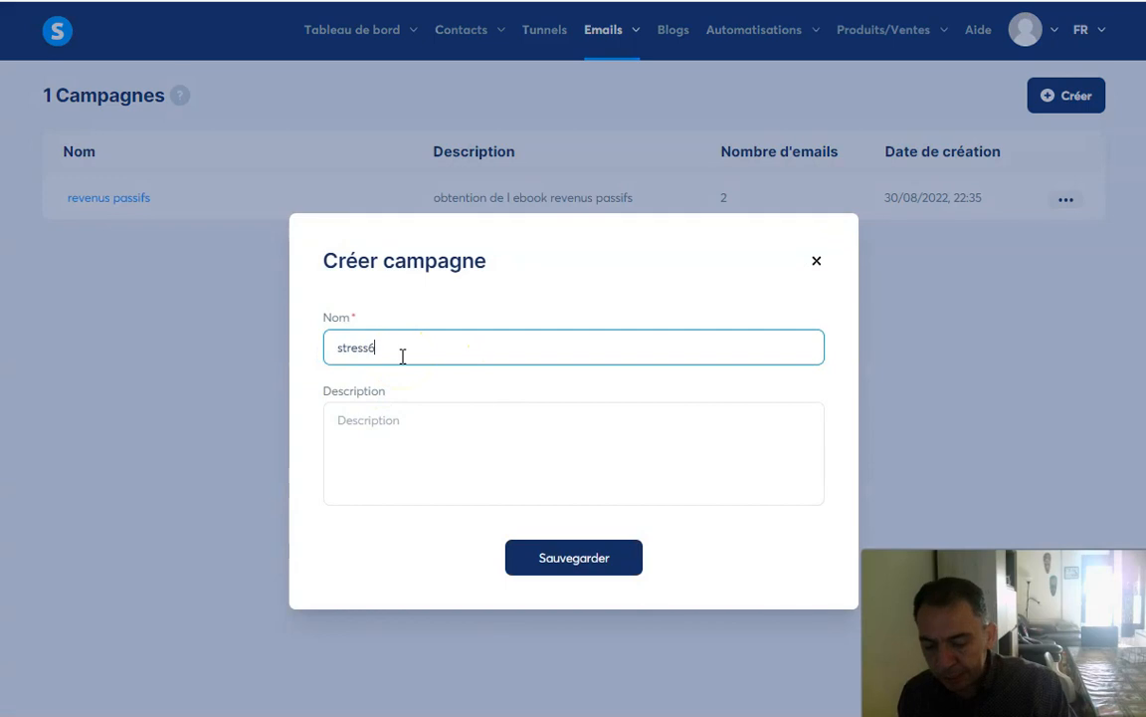
pyautogui.click(573, 555)
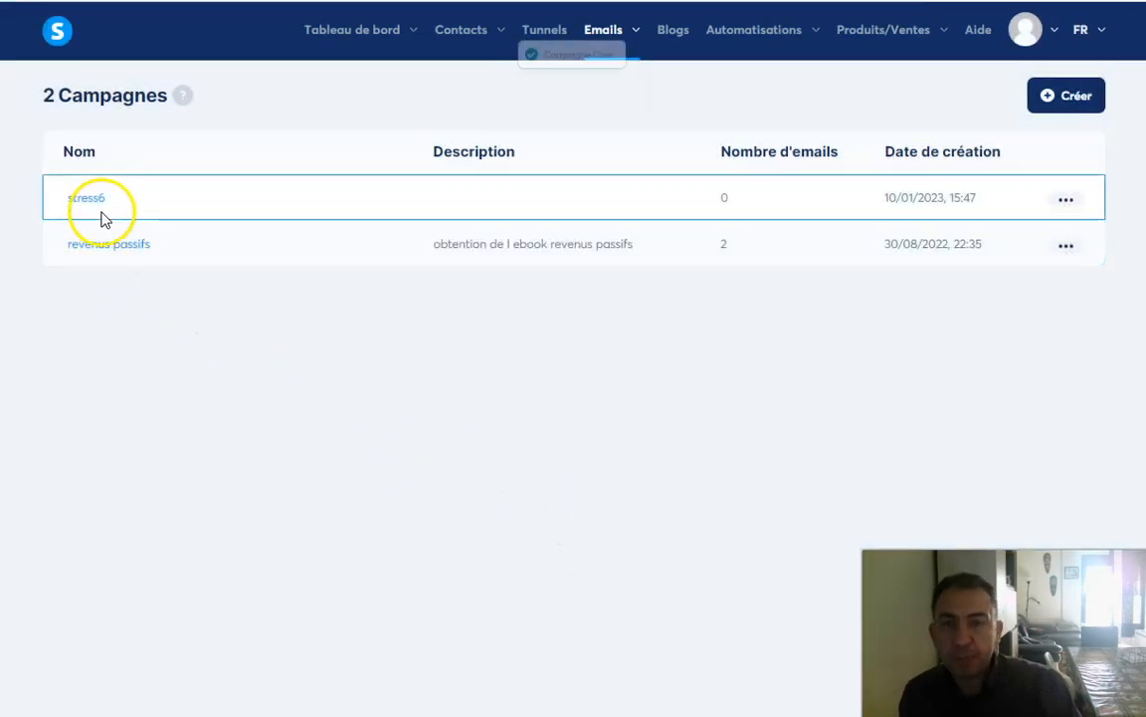
# Step: Add an email step to the stress6 campaign with the subject "Vote livre offert", using the classic editor
pyautogui.click(85, 202)
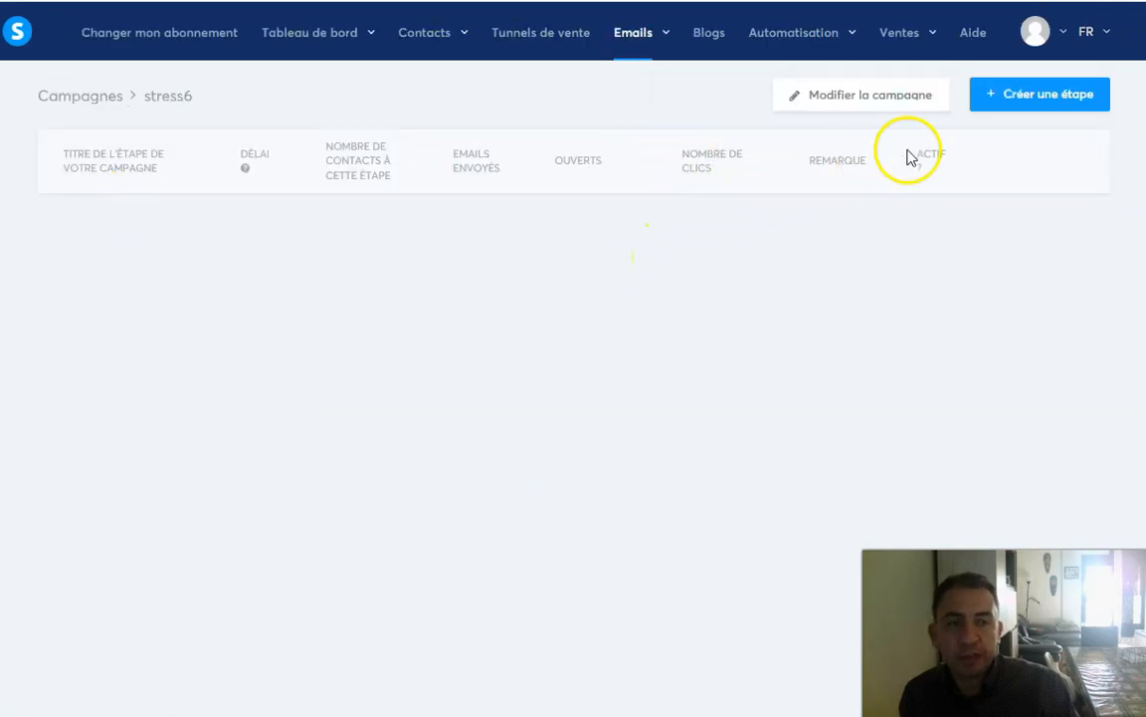
pyautogui.click(1012, 104)
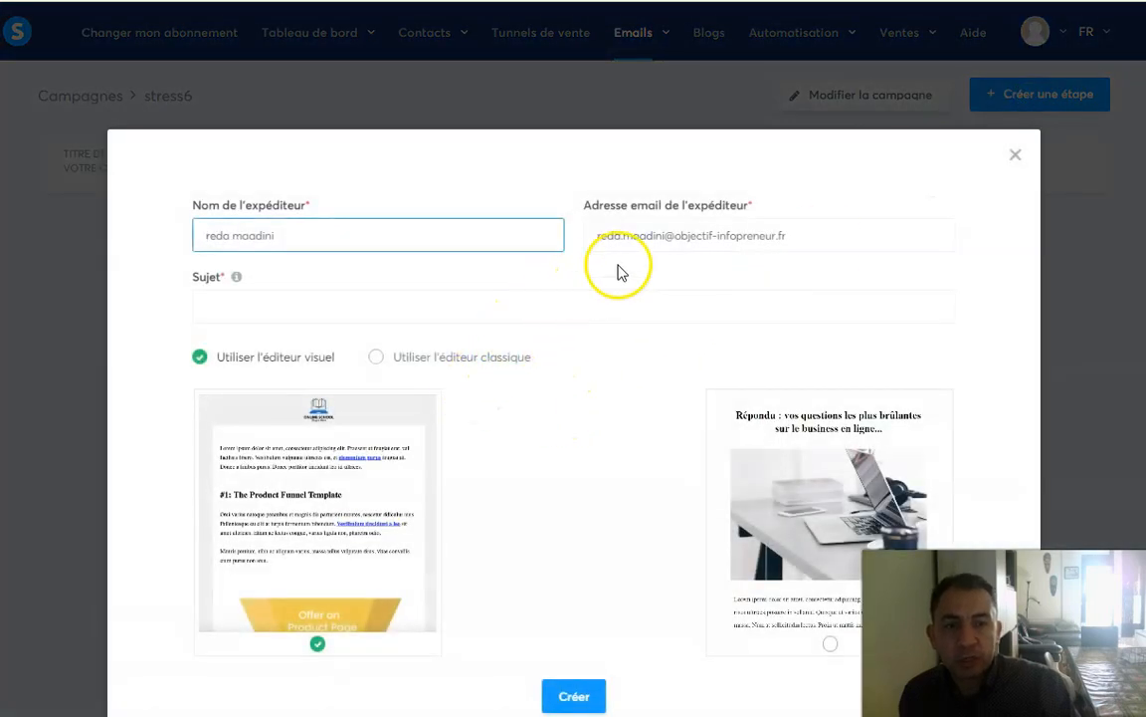
pyautogui.click(826, 235)
pyautogui.moveTo(826, 234); pyautogui.dragTo(610, 235)
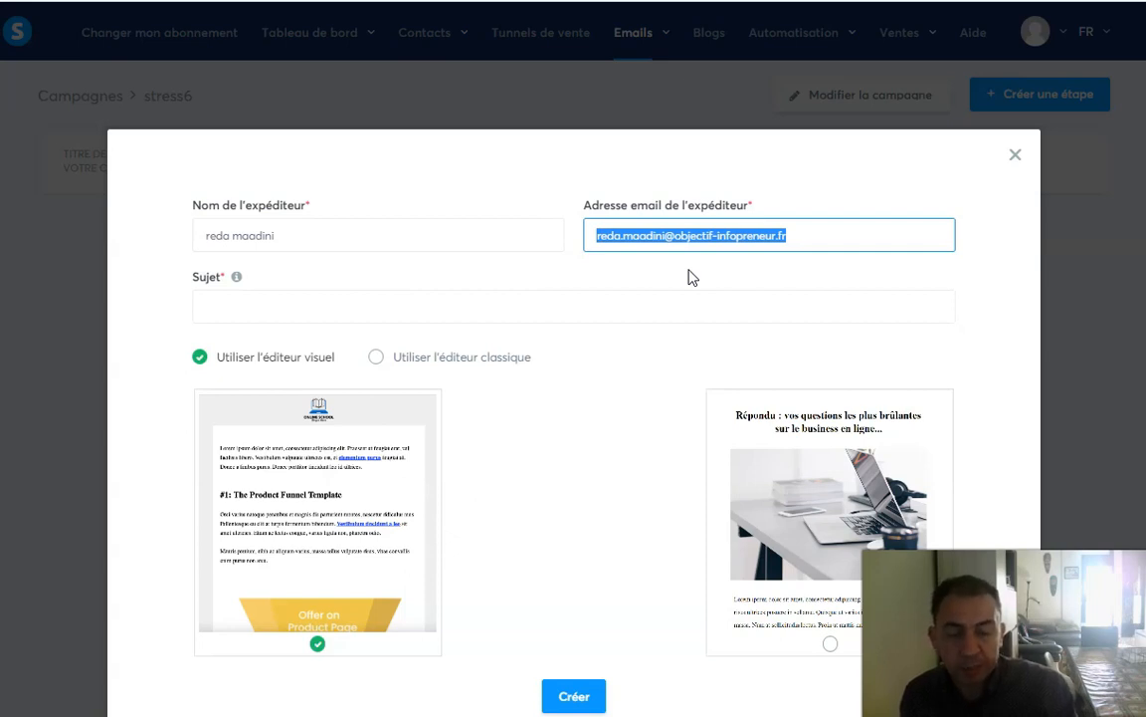
pyautogui.click(235, 309)
pyautogui.click(334, 355)
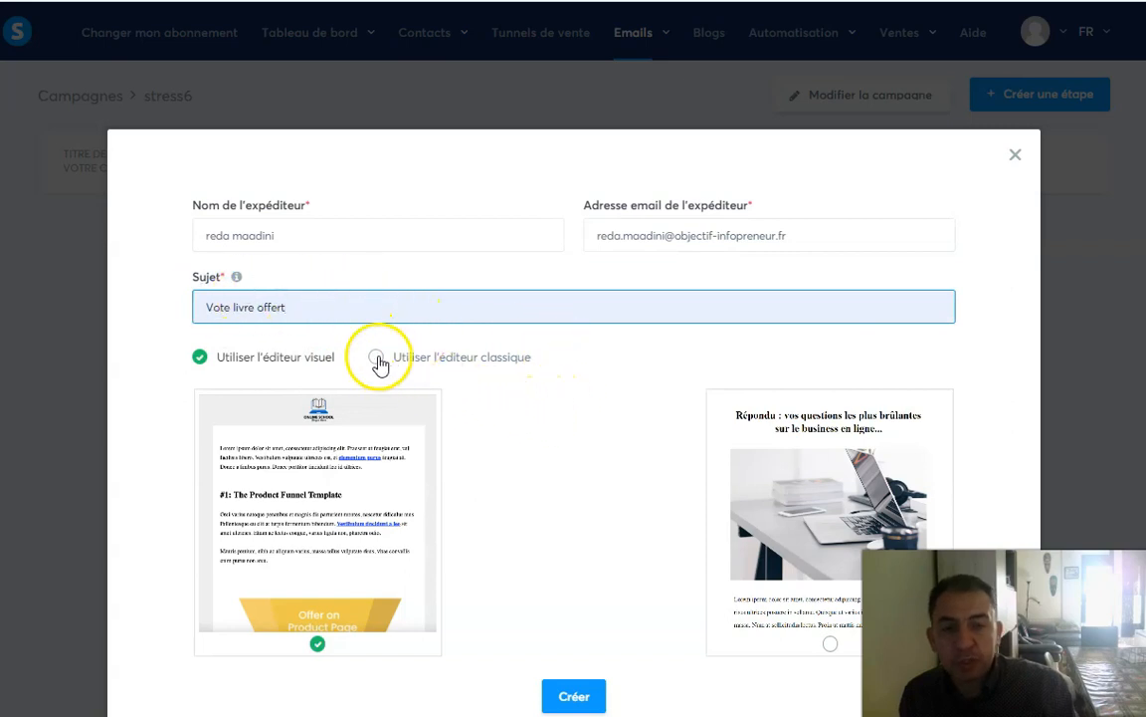
pyautogui.click(378, 360)
pyautogui.click(563, 405)
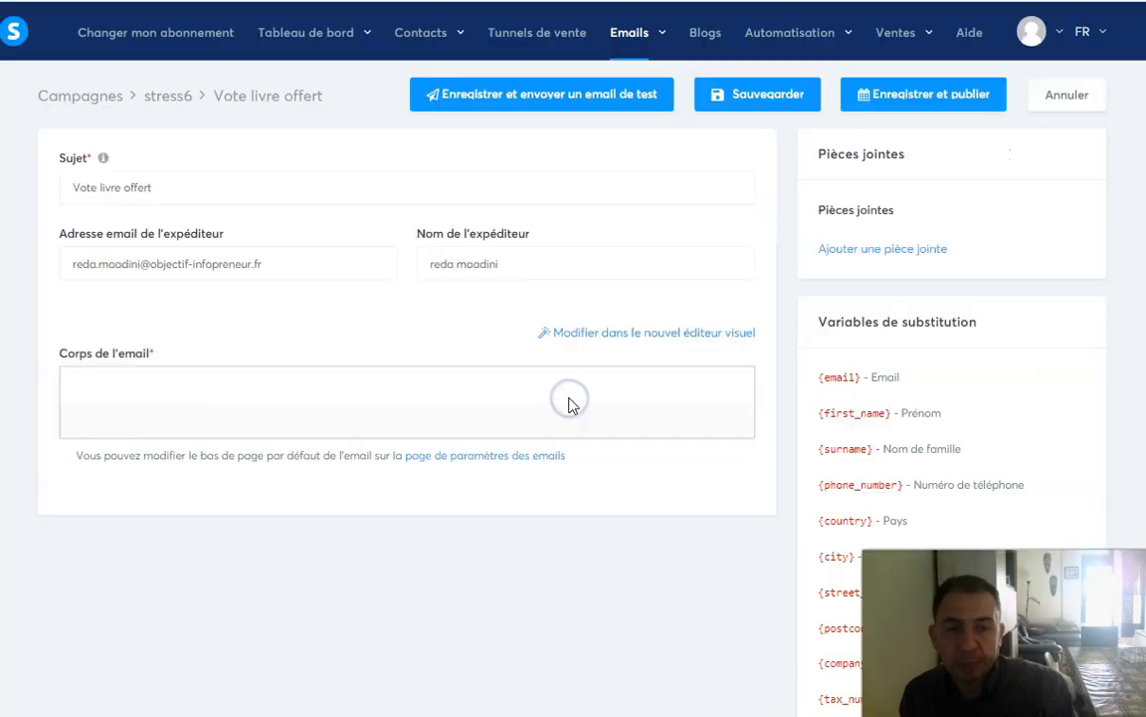
# Step: Fill the email body with the welcome message starting "Bonjour {first_name},", including the "livre offert" line, training-link sentence and sender's signature
pyautogui.click(154, 490)
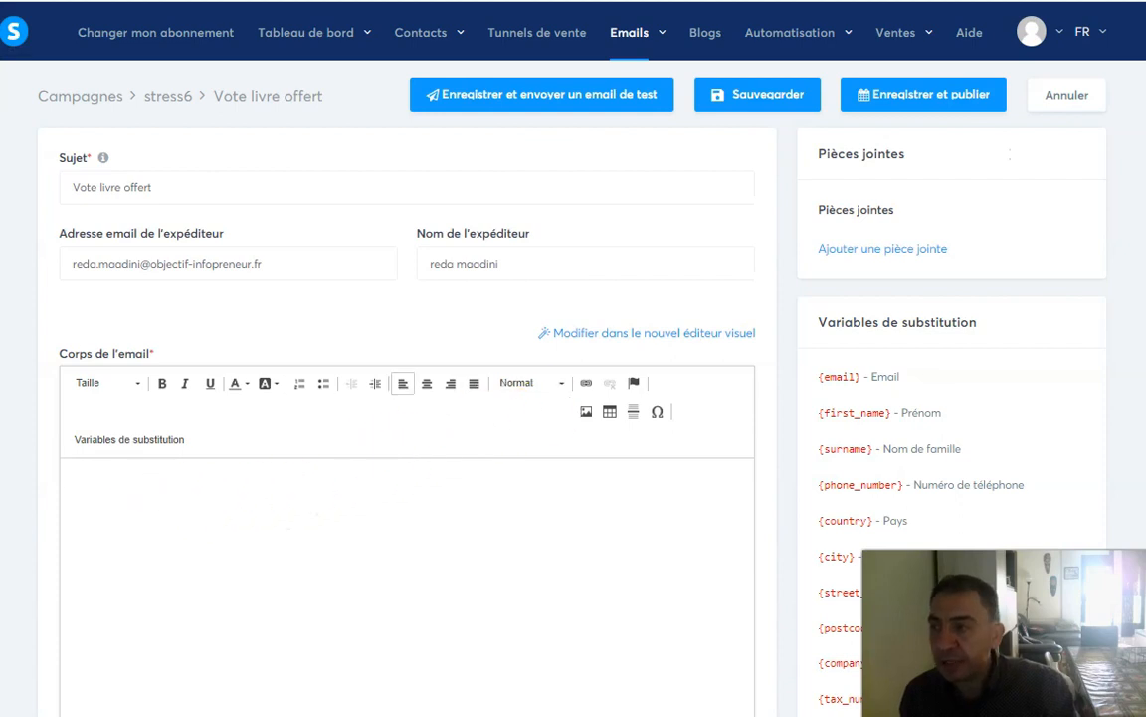
pyautogui.click(207, 522)
pyautogui.write("Bonjour {first_name}, J'ai bien reçu votre adresse email. Merci pour votre inscription et bienvenue sur objectif-infopreneur.com  ! :) Comme promis, vous trouverez ci-dessous votre eBook offert: livre offert Vous trouverez le lien pour la formation qui vous aidera à vaincre  votre stress en cliquant sur ce lien. Bonne lecture, Reda")
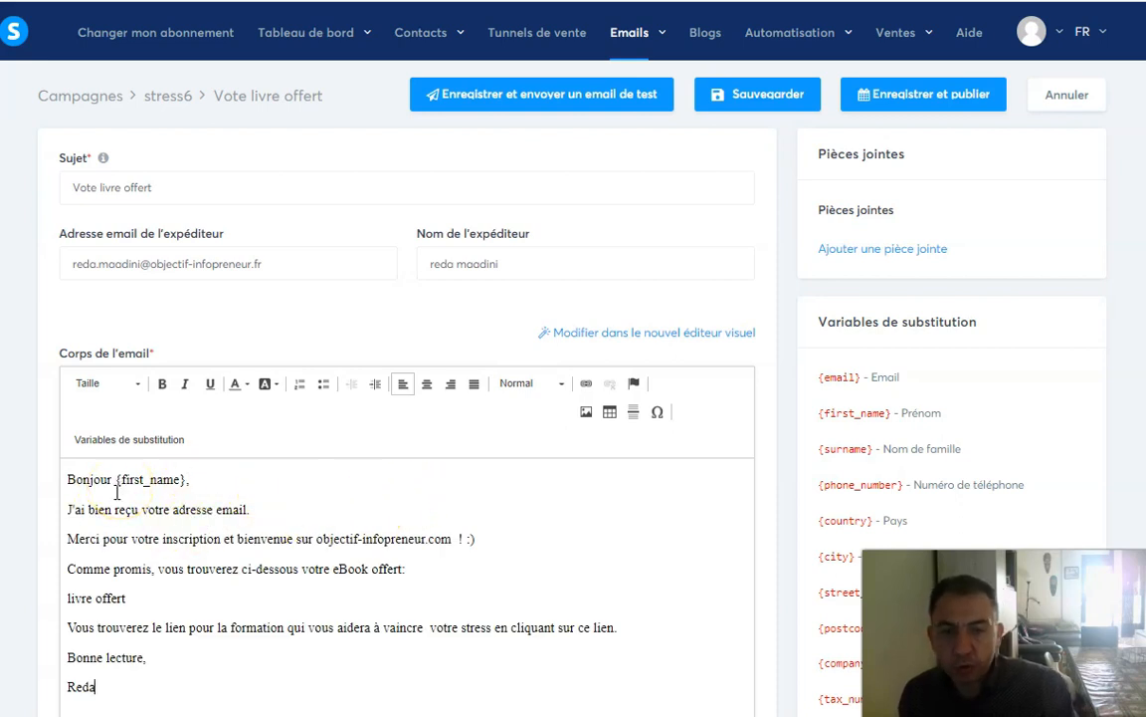
pyautogui.moveTo(116, 479); pyautogui.dragTo(181, 479)
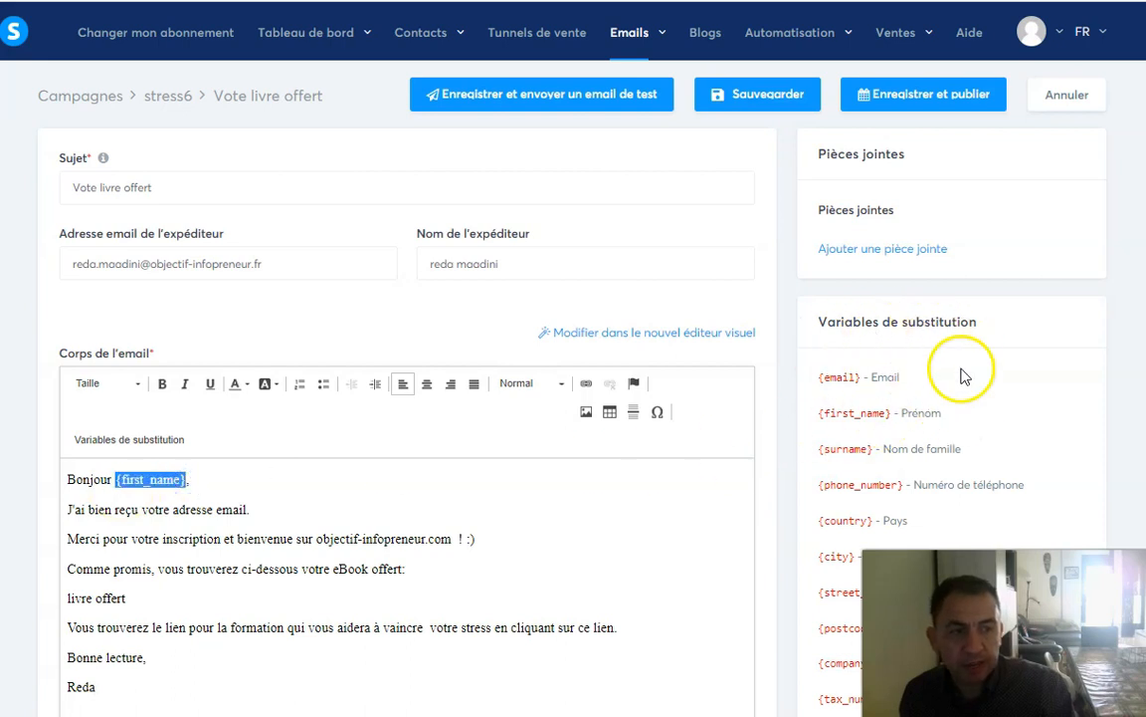
pyautogui.moveTo(814, 412); pyautogui.dragTo(941, 412)
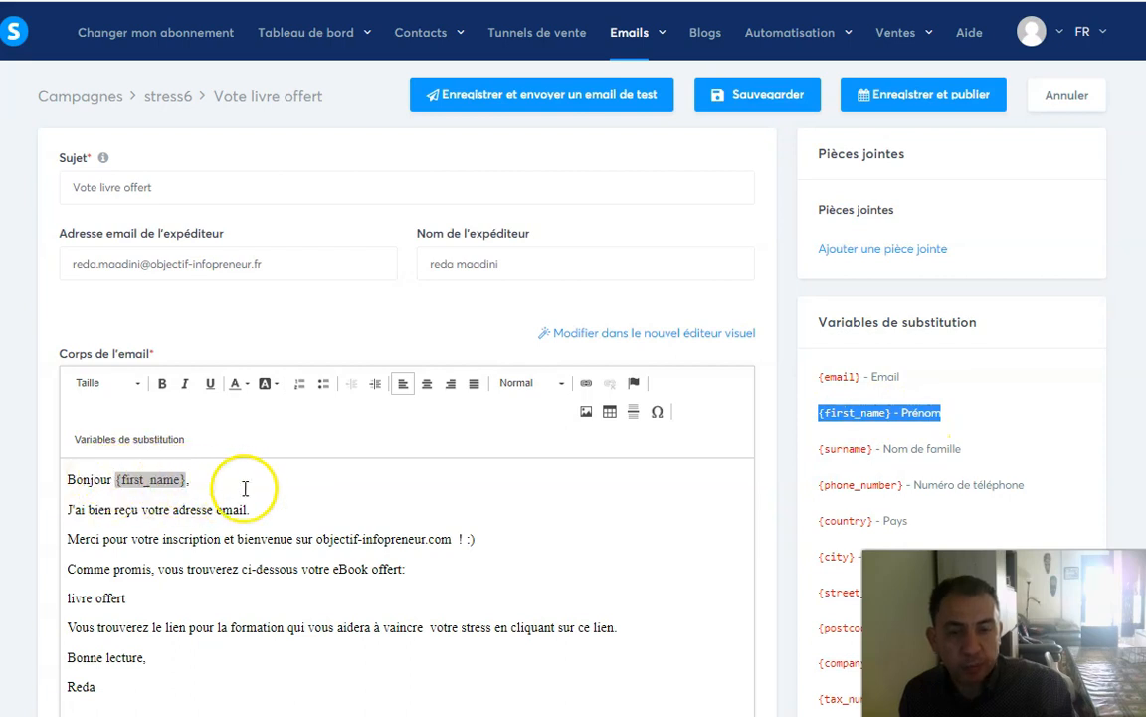
pyautogui.moveTo(128, 599); pyautogui.dragTo(39, 596)
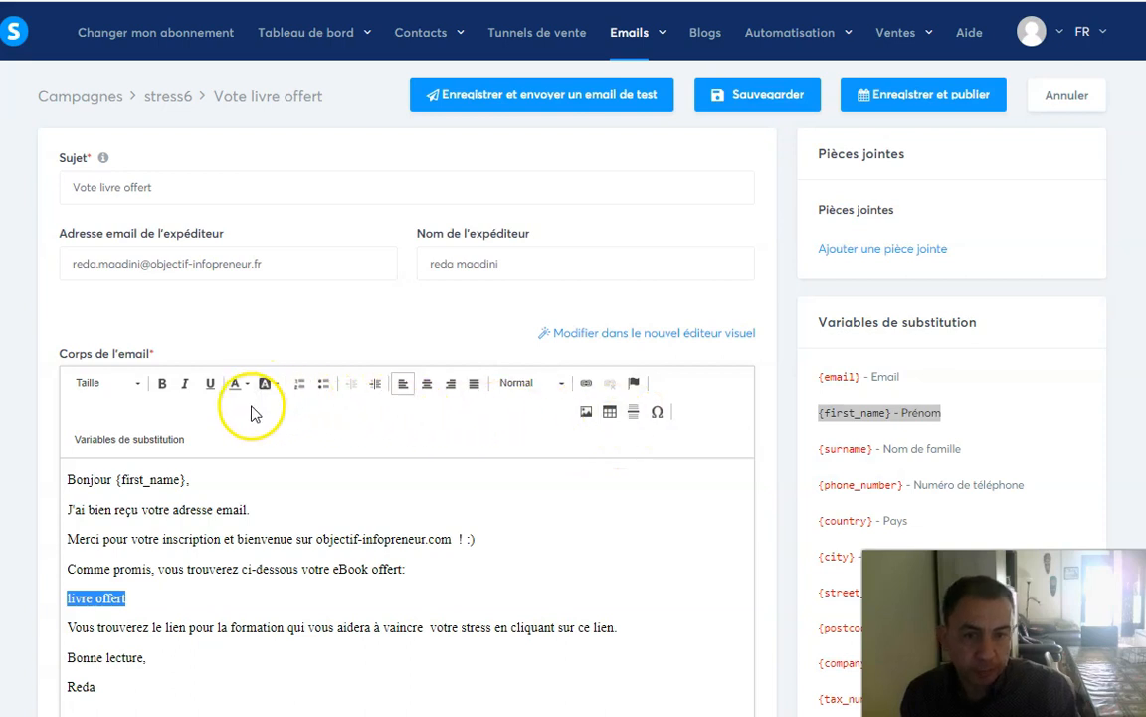
pyautogui.rightClick(113, 598)
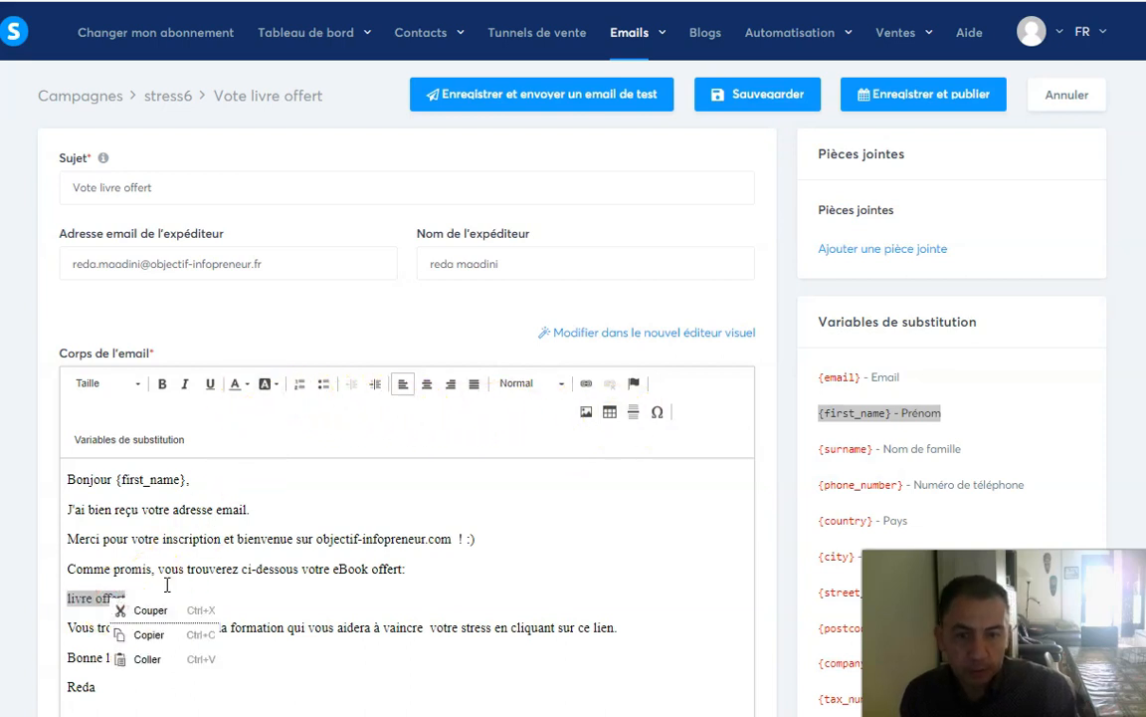
pyautogui.click(140, 596)
pyautogui.moveTo(140, 596); pyautogui.dragTo(49, 597)
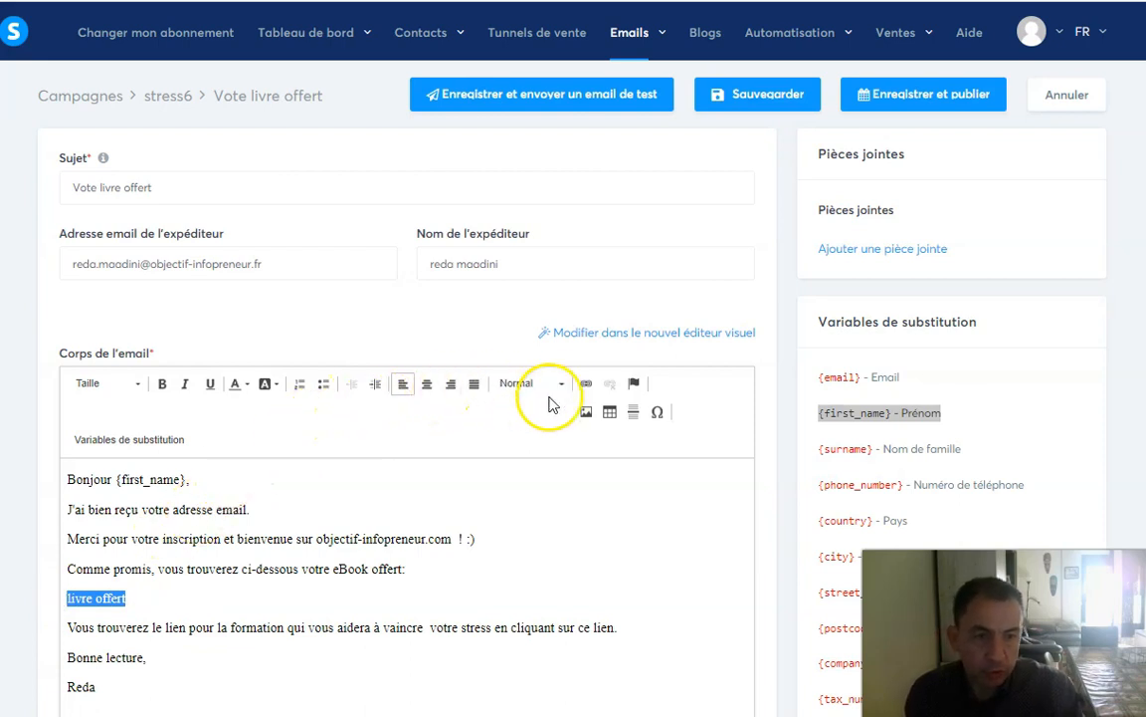
pyautogui.click(586, 384)
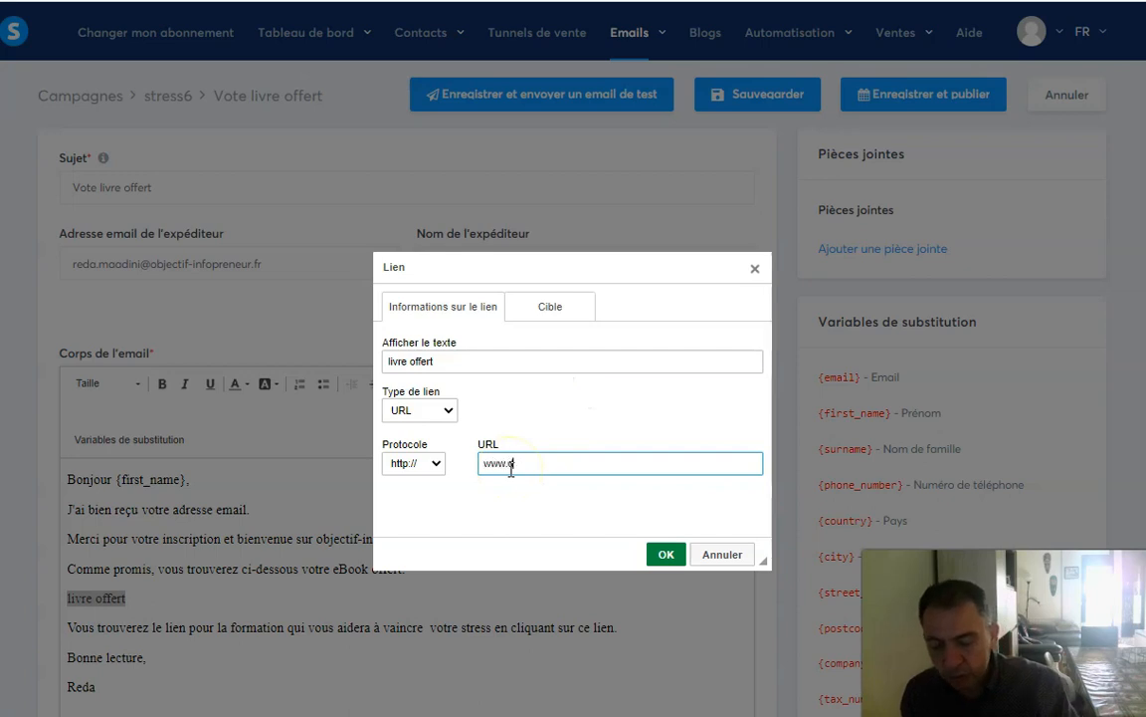
pyautogui.write('www.drive.com')
pyautogui.click(659, 554)
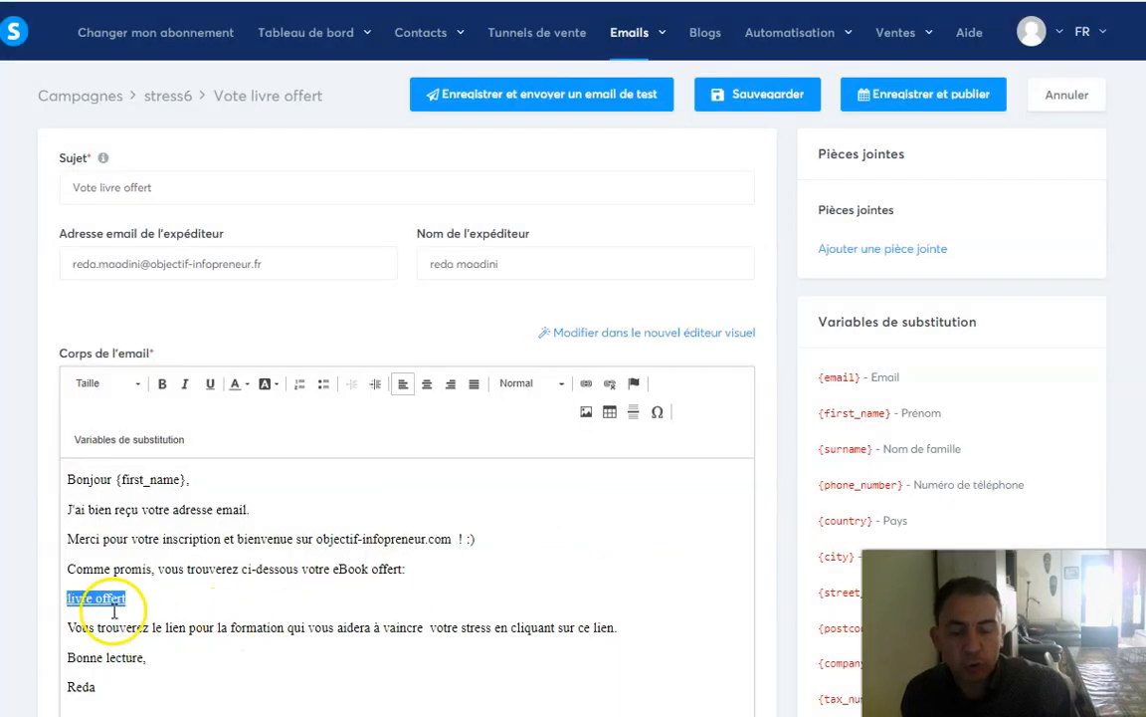
pyautogui.click(129, 599)
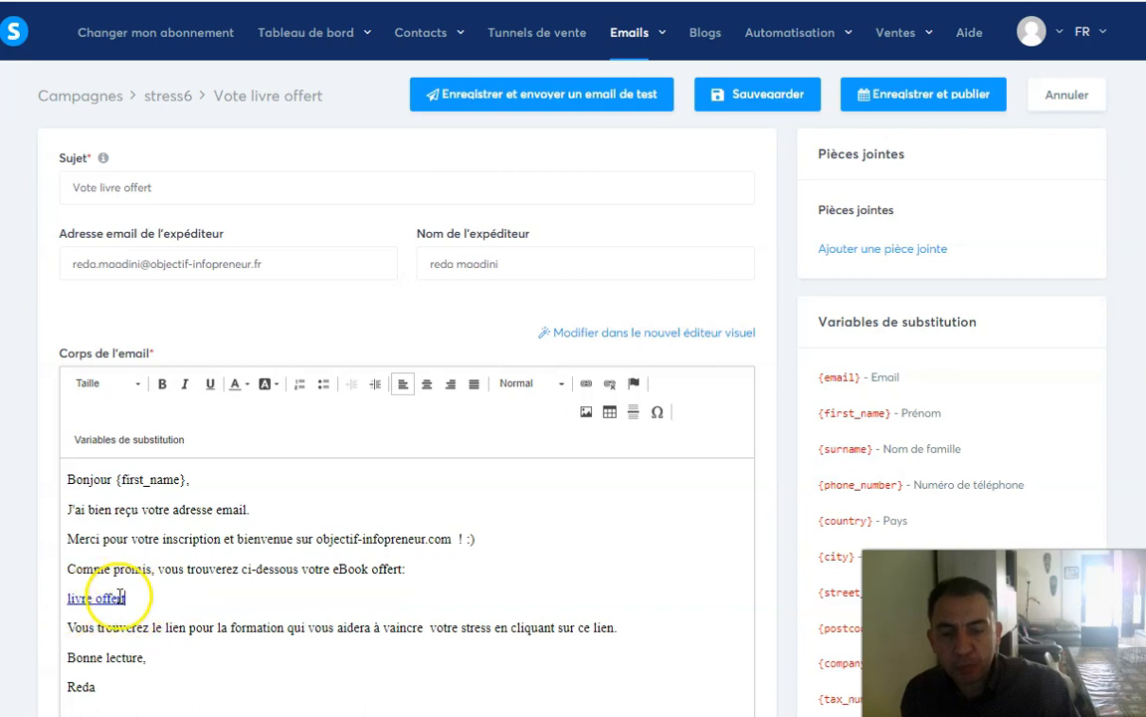
# Step: Remove the extra space before "votre stress" and link those two words to the placeholder URL "lien d affiliation 1TPE"
pyautogui.click(429, 627)
pyautogui.press('BackSpace')
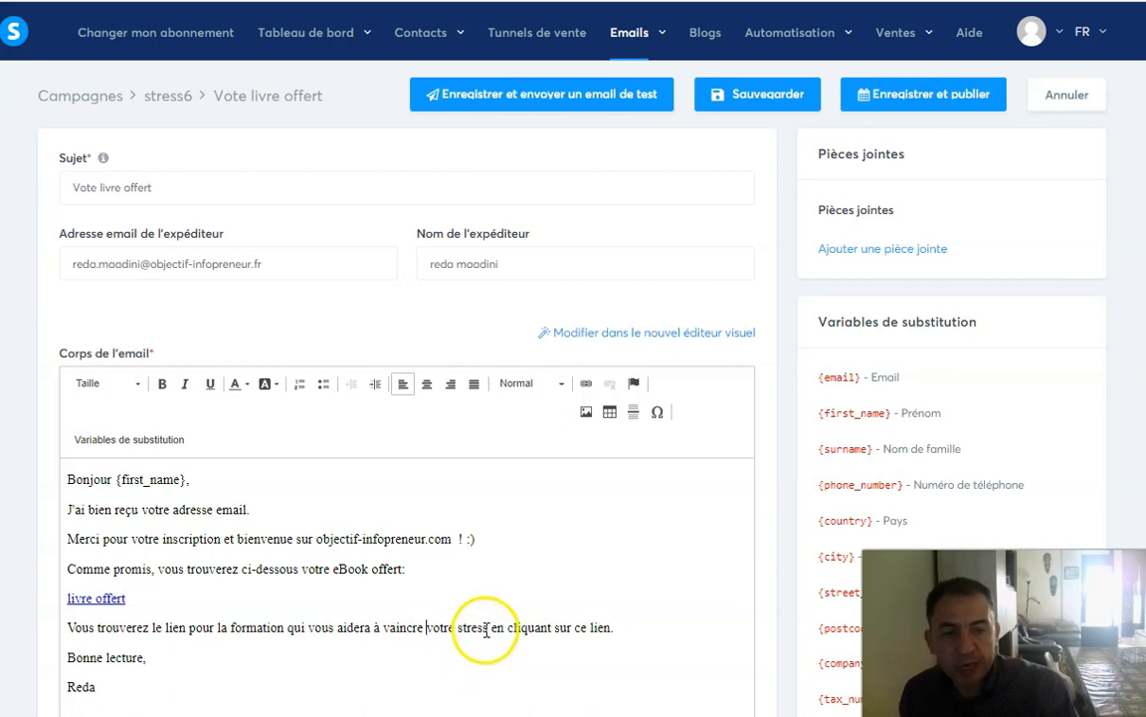
pyautogui.moveTo(431, 627)
pyautogui.mouseDown()
pyautogui.moveTo(458, 627)
pyautogui.moveTo(428, 627)
pyautogui.mouseUp()
pyautogui.click(486, 660)
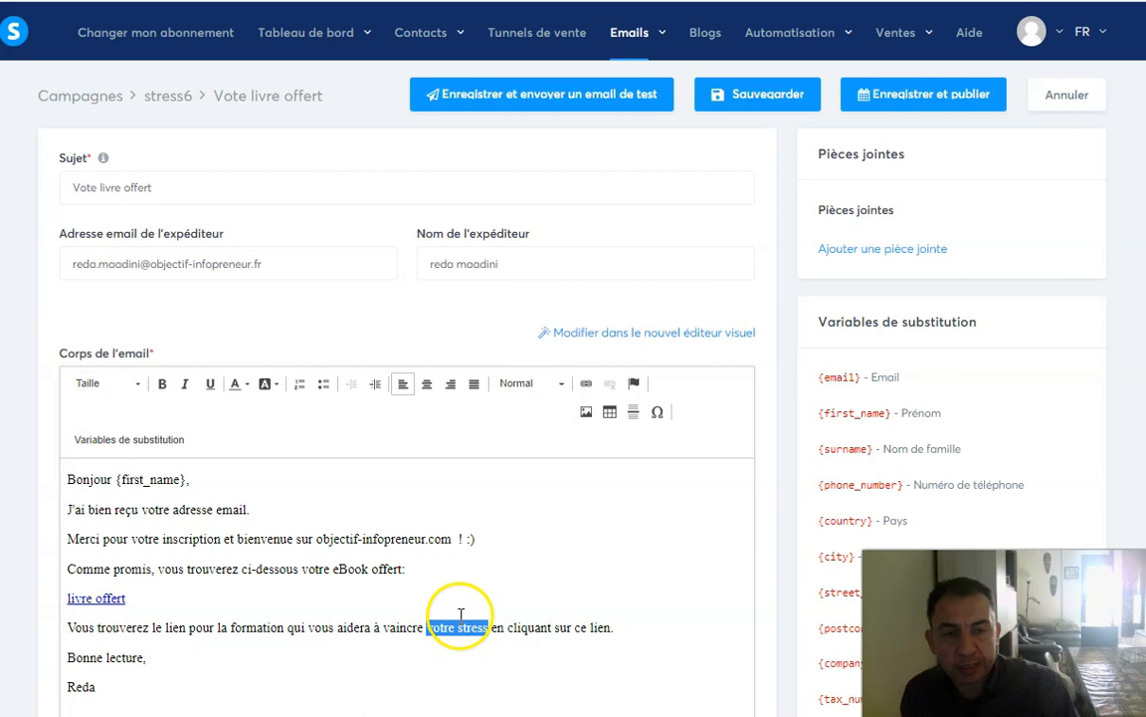
pyautogui.click(586, 383)
pyautogui.click(533, 464)
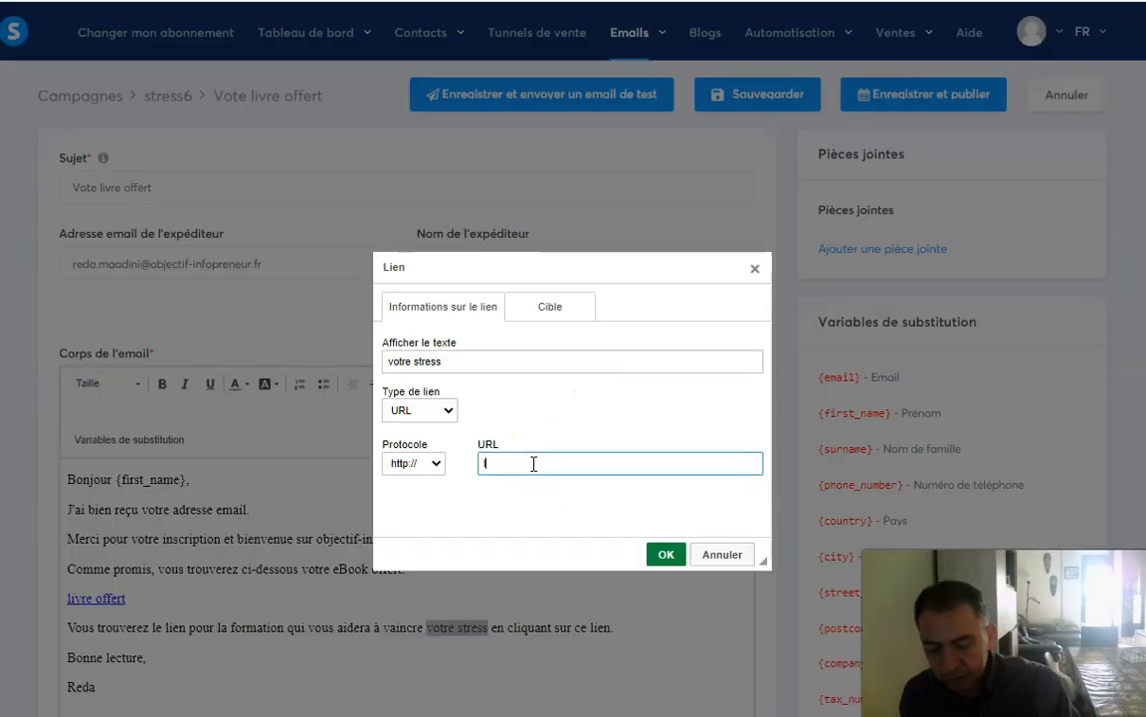
pyautogui.write('lien d affiliation 1TPE')
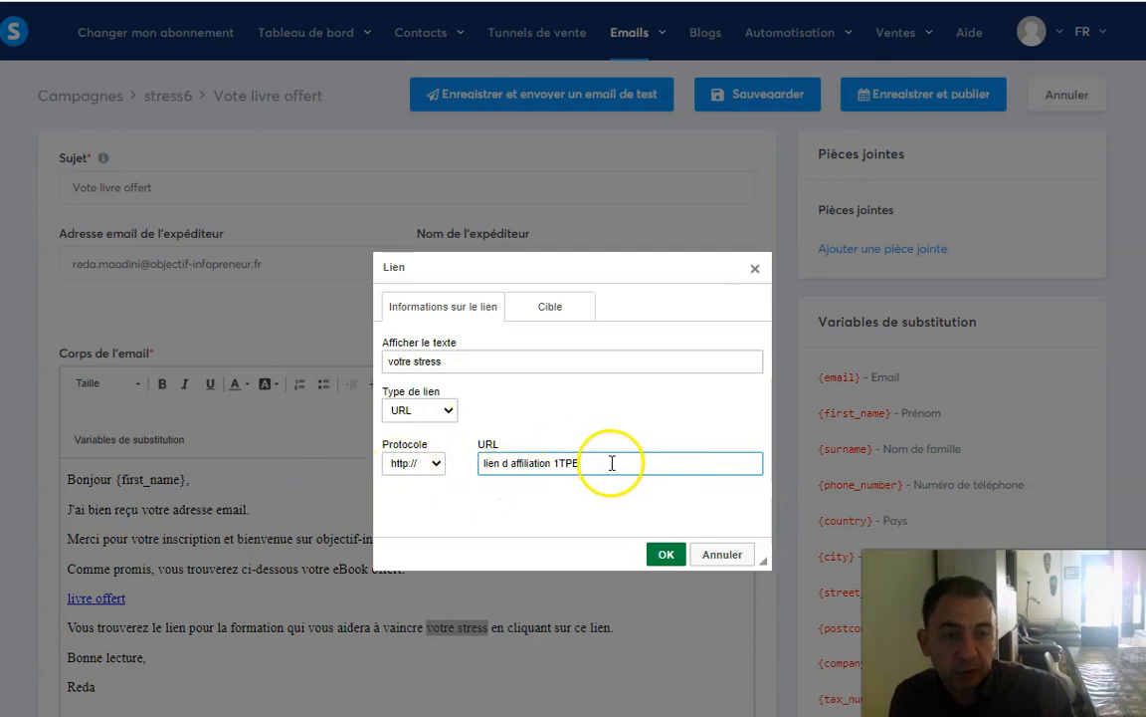
pyautogui.click(665, 555)
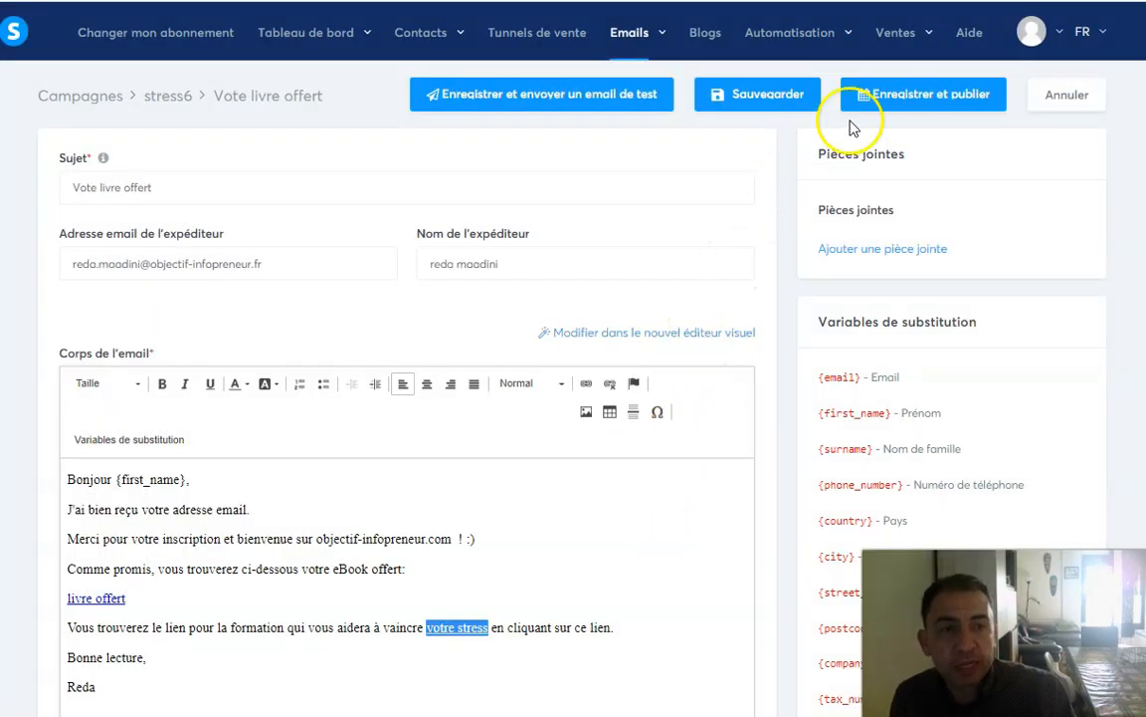
# Step: Start saving and publishing the email, with the delay from the previous email set to 0 hours (Heures)
pyautogui.click(924, 99)
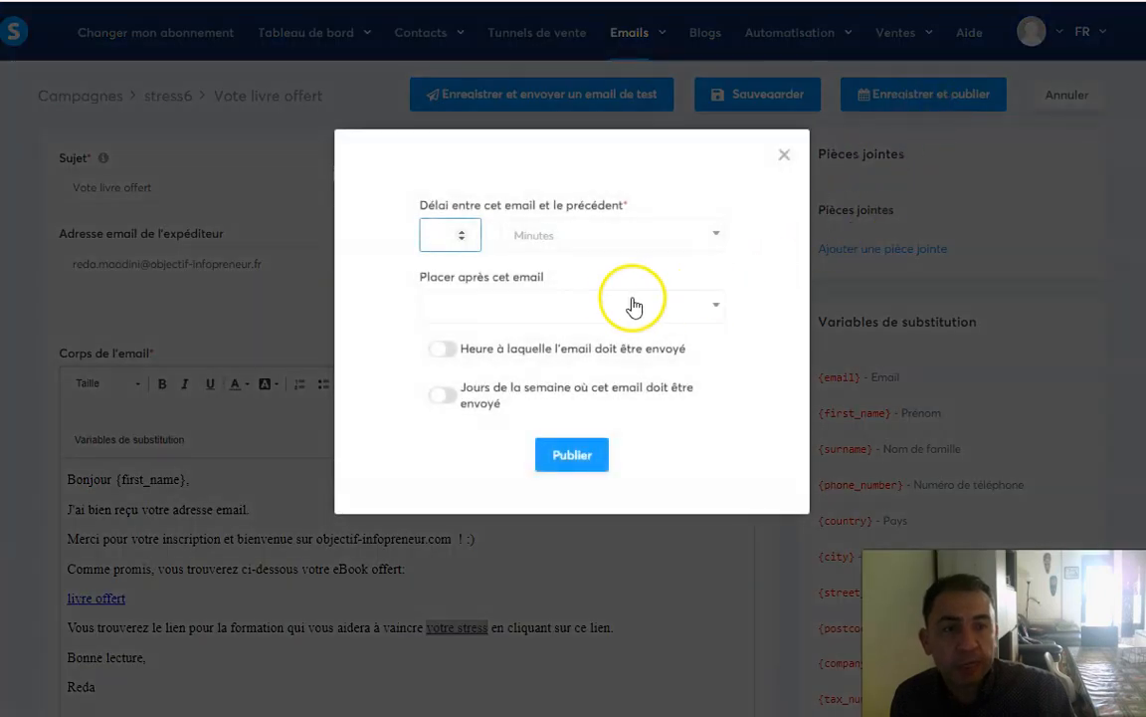
pyautogui.click(715, 234)
pyautogui.click(575, 298)
pyautogui.click(468, 233)
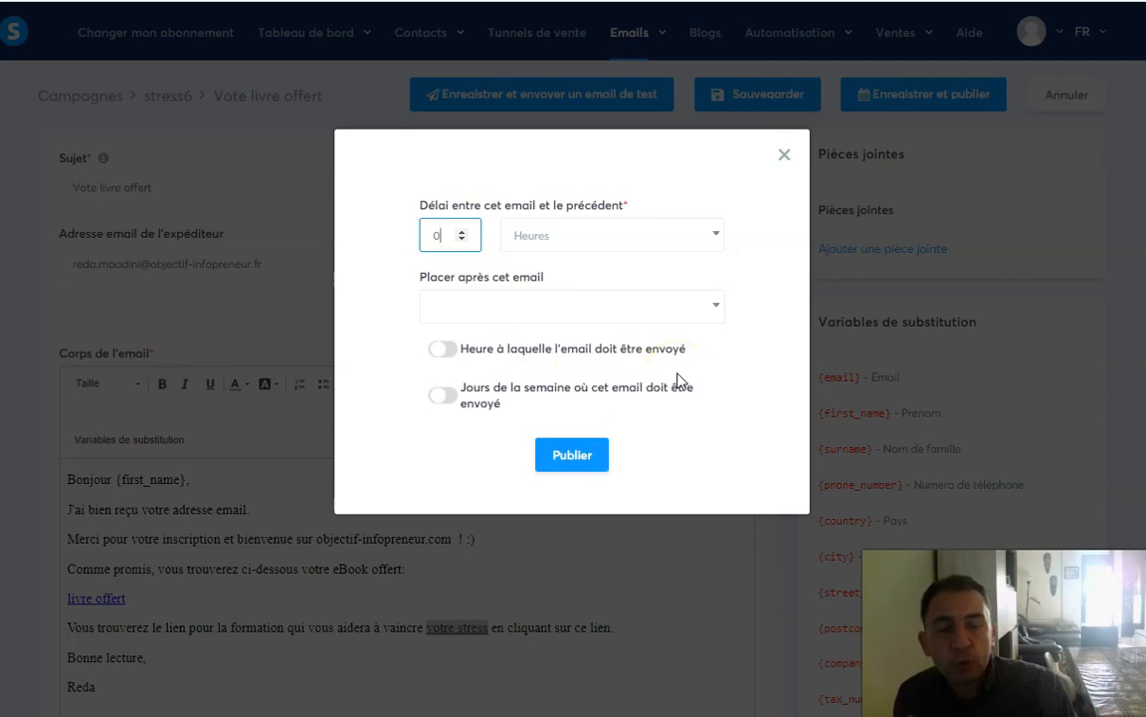
# Step: Try a delay of 1 day (Jours) between this email and the previous one
pyautogui.doubleClick(462, 242)
pyautogui.write('1')
pyautogui.click(724, 236)
pyautogui.click(572, 327)
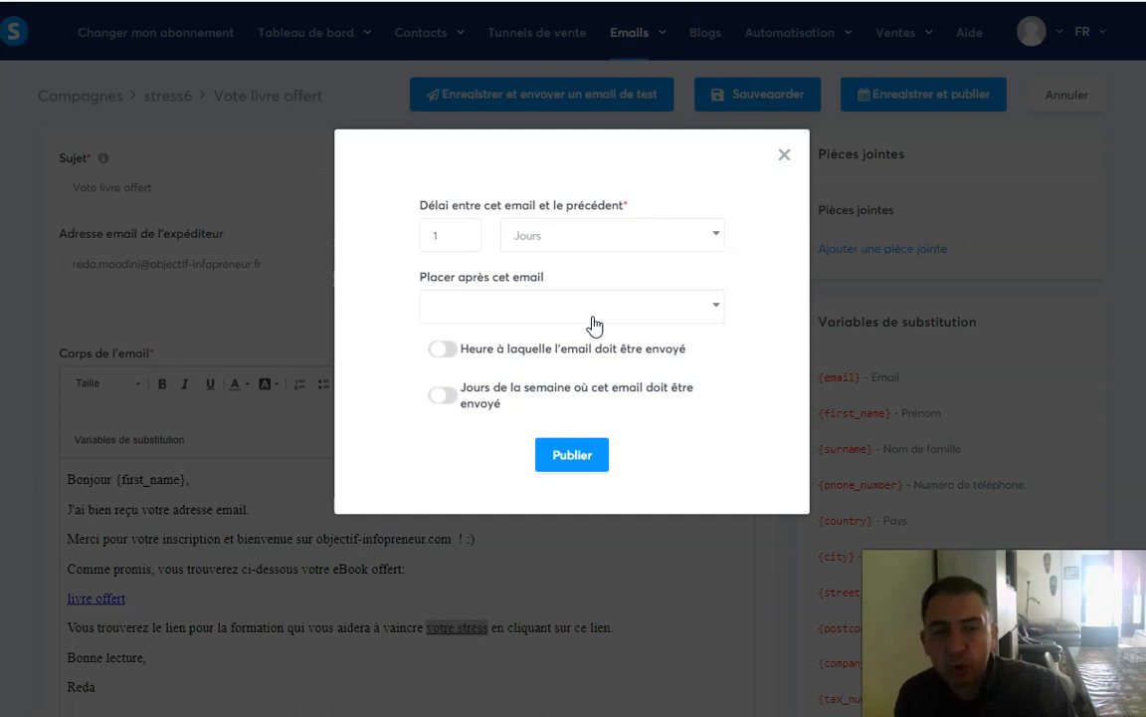
# Step: Switch the option restricting the email's sending days of the week on and back off
pyautogui.click(480, 405)
pyautogui.click(448, 396)
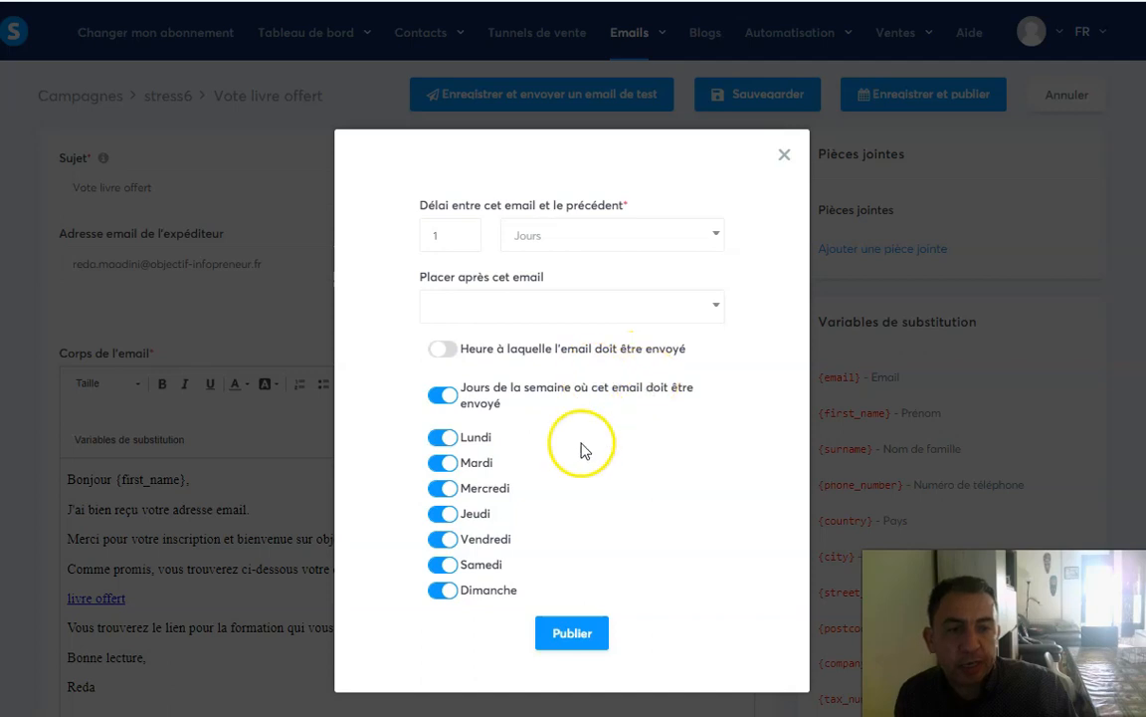
pyautogui.click(436, 395)
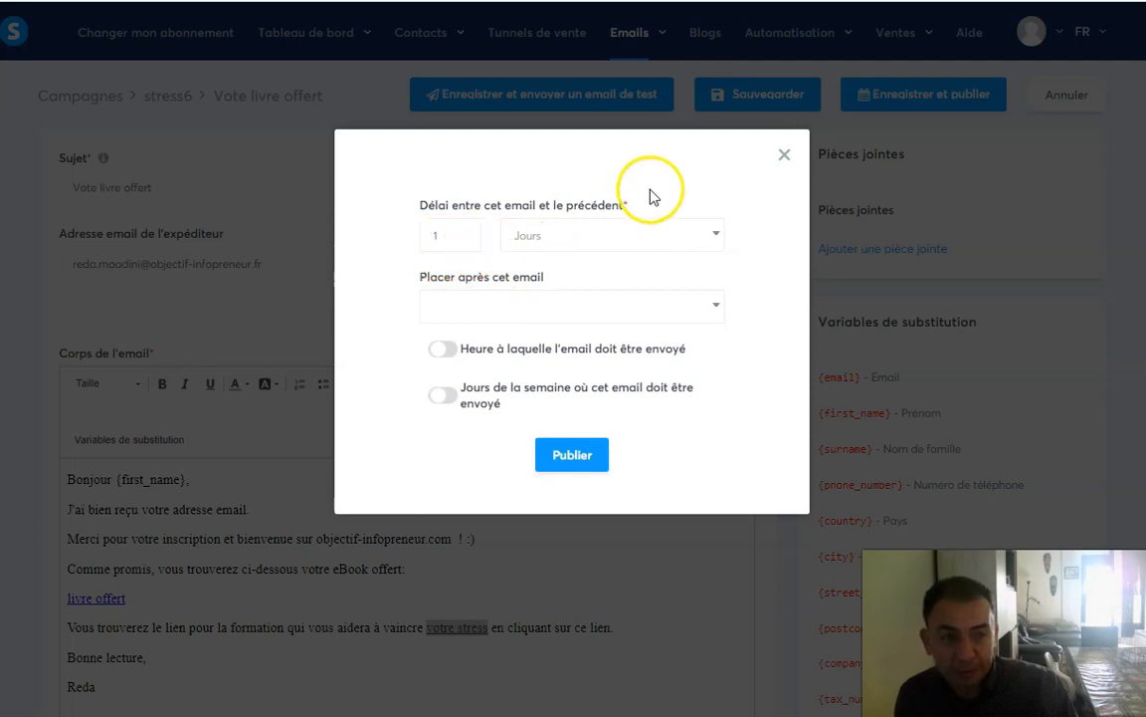
pyautogui.click(786, 156)
pyautogui.moveTo(789, 159); pyautogui.dragTo(775, 282)
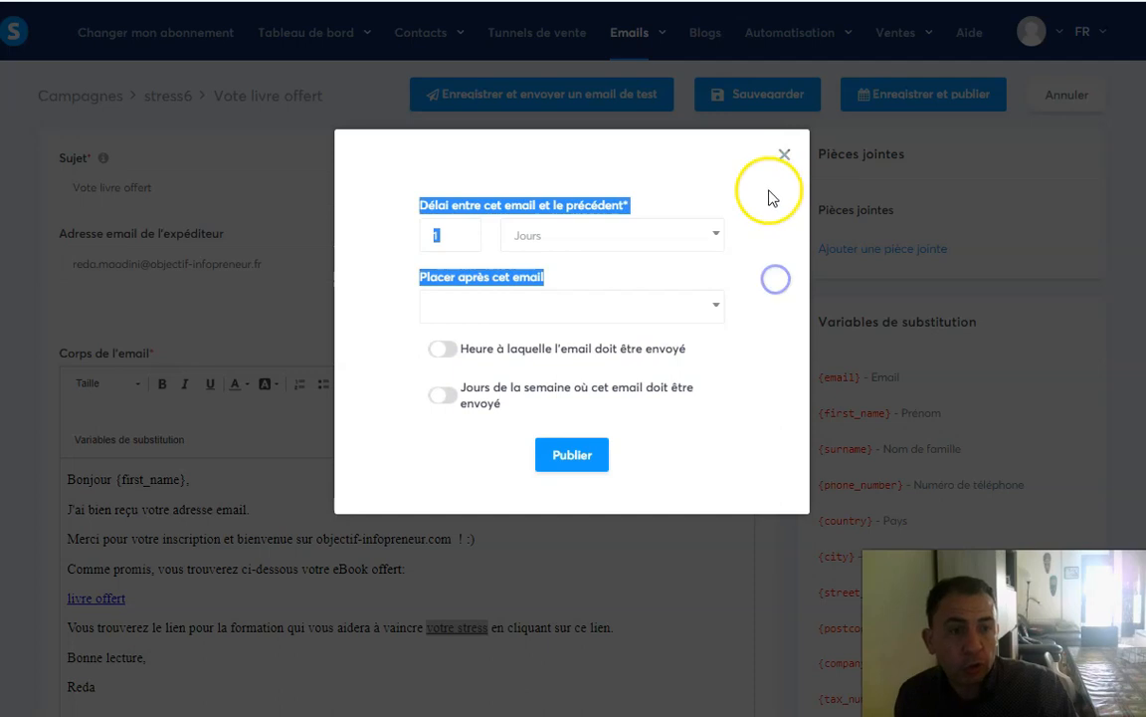
# Step: Set the delay from the previous email to 0 hours (Heures) and publish the email
pyautogui.click(714, 234)
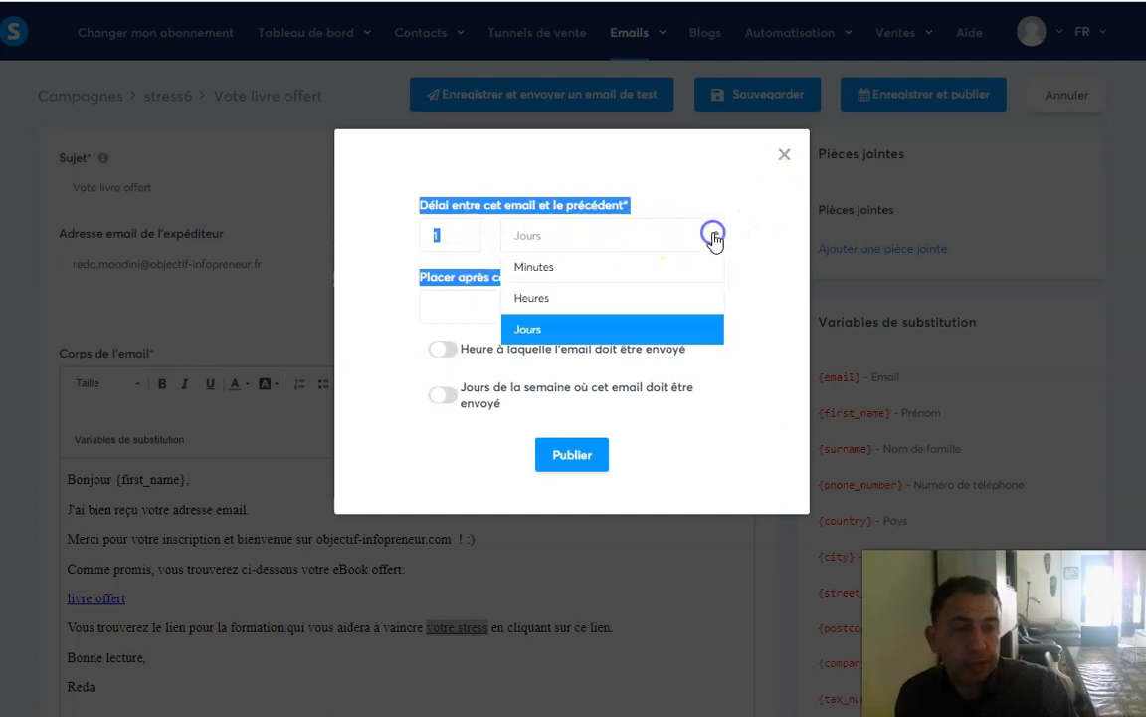
pyautogui.click(560, 298)
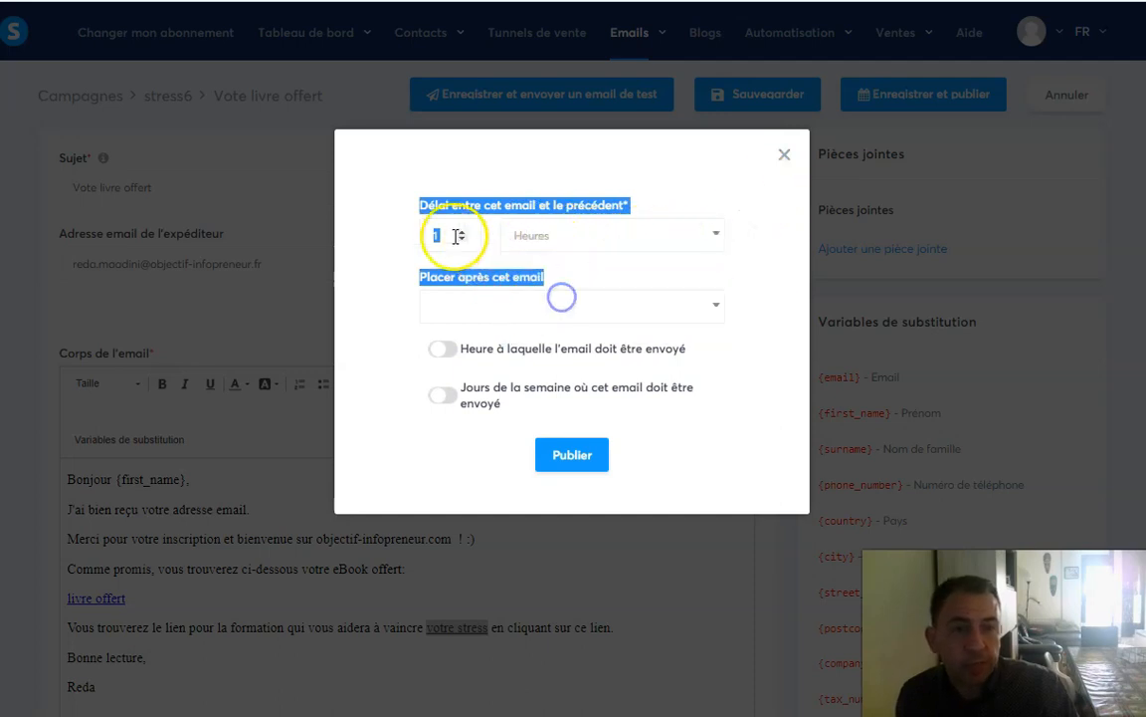
pyautogui.click(453, 236)
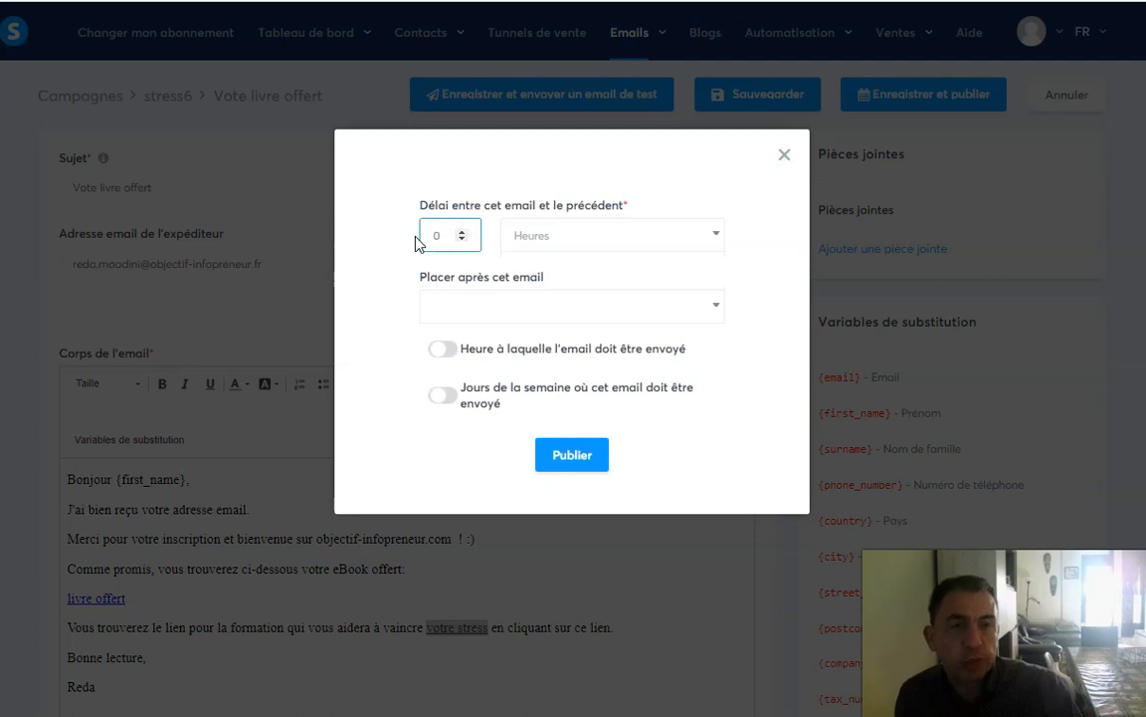
pyautogui.click(570, 454)
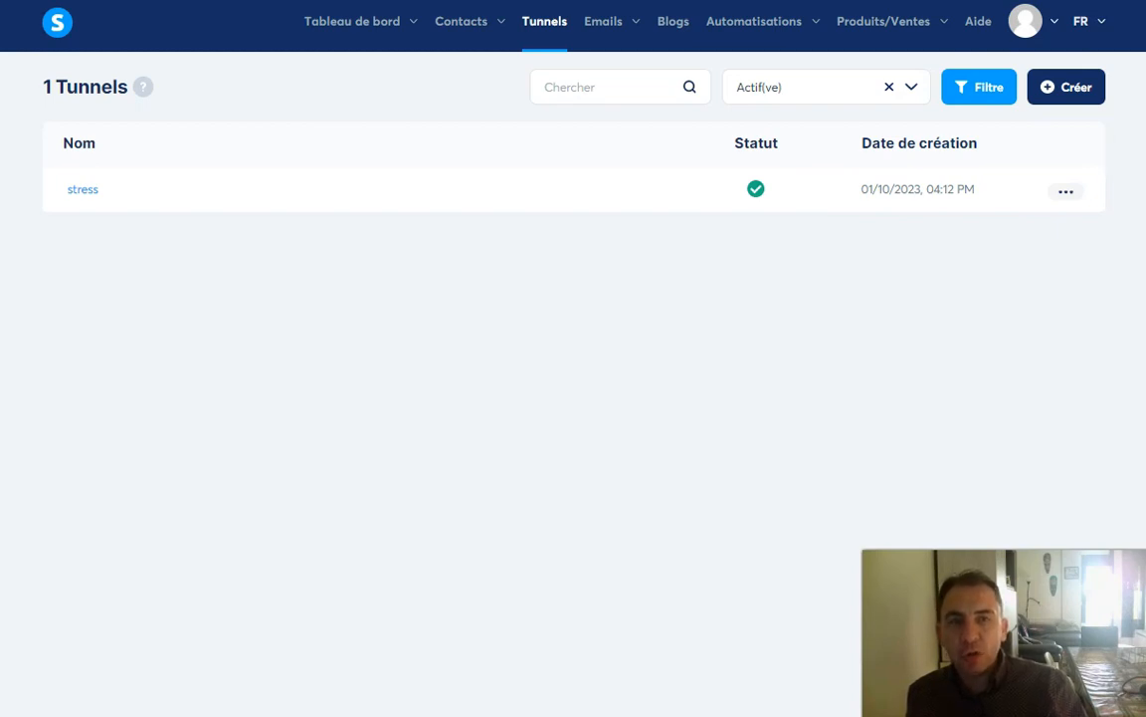
# Step: Open the stress funnel and add an automation rule to its squeeze page, triggered by "Inscription sur la page (optin)"
pyautogui.click(80, 194)
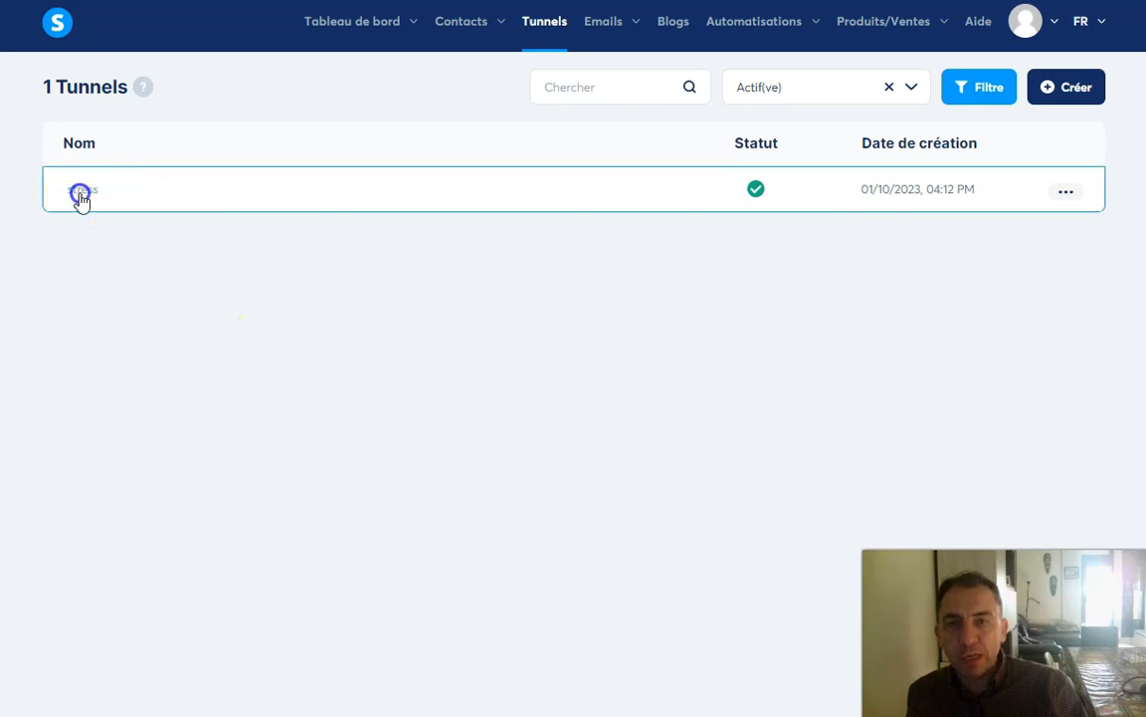
pyautogui.moveTo(509, 167); pyautogui.dragTo(544, 159)
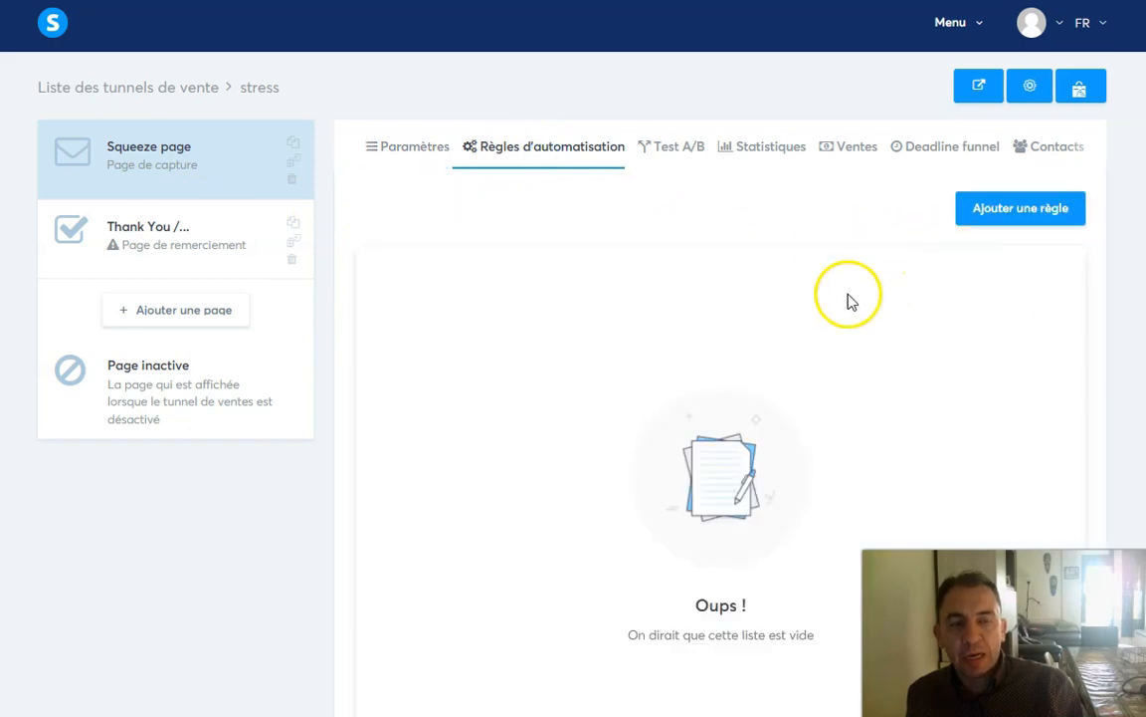
pyautogui.click(1013, 210)
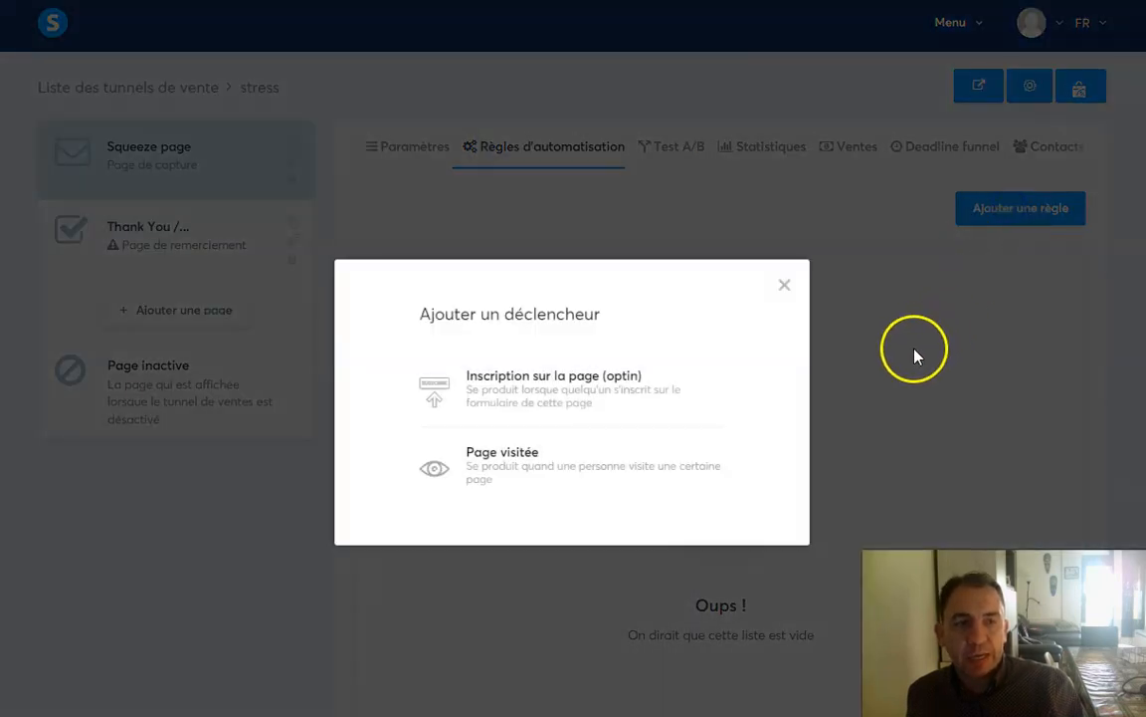
pyautogui.click(643, 396)
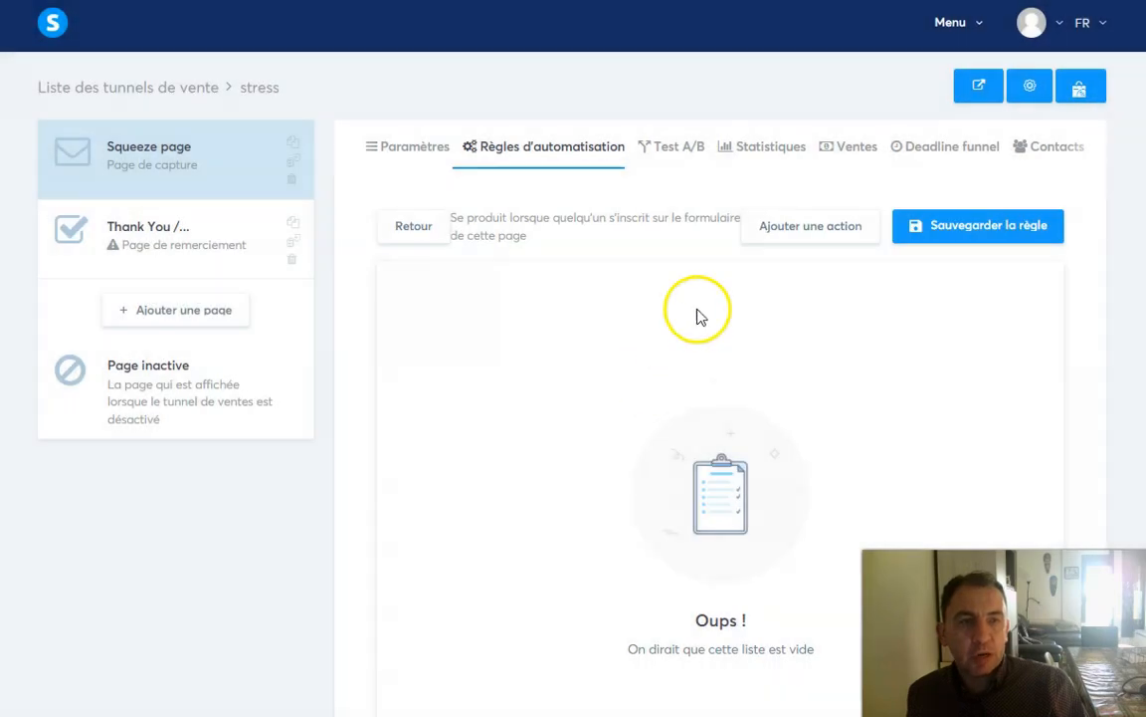
# Step: Give the rule the action "S'abonner à la campagne" with the stress6 campaign and save the rule
pyautogui.click(793, 238)
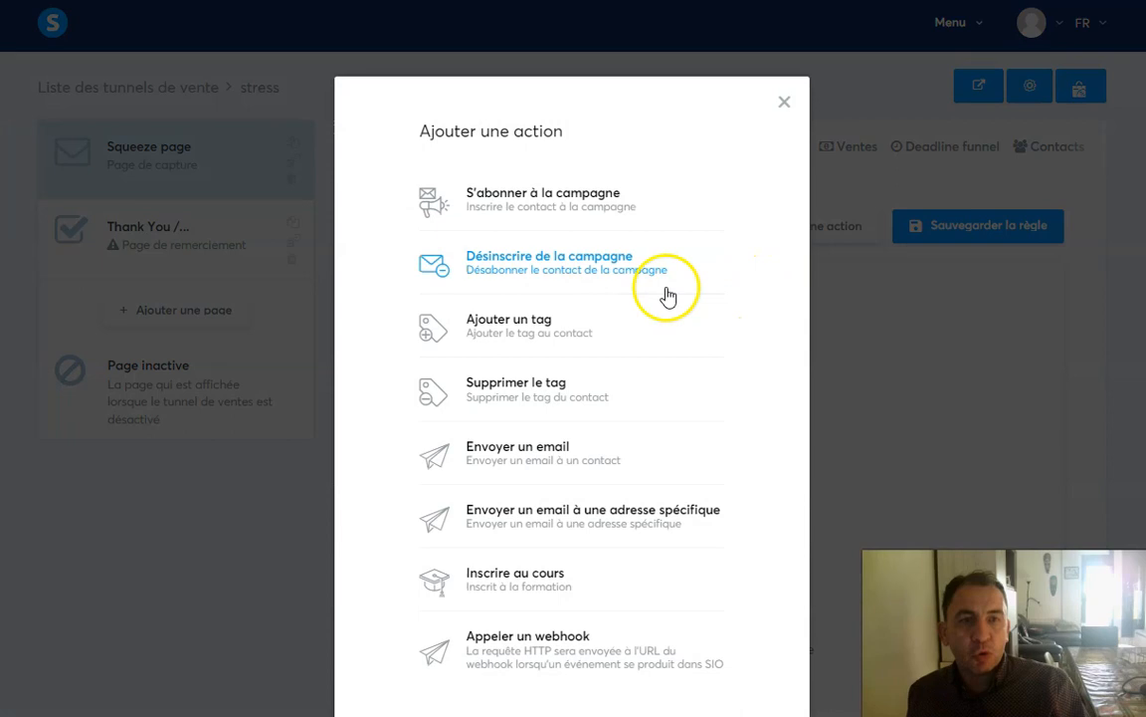
pyautogui.click(537, 211)
pyautogui.click(1017, 328)
pyautogui.click(832, 393)
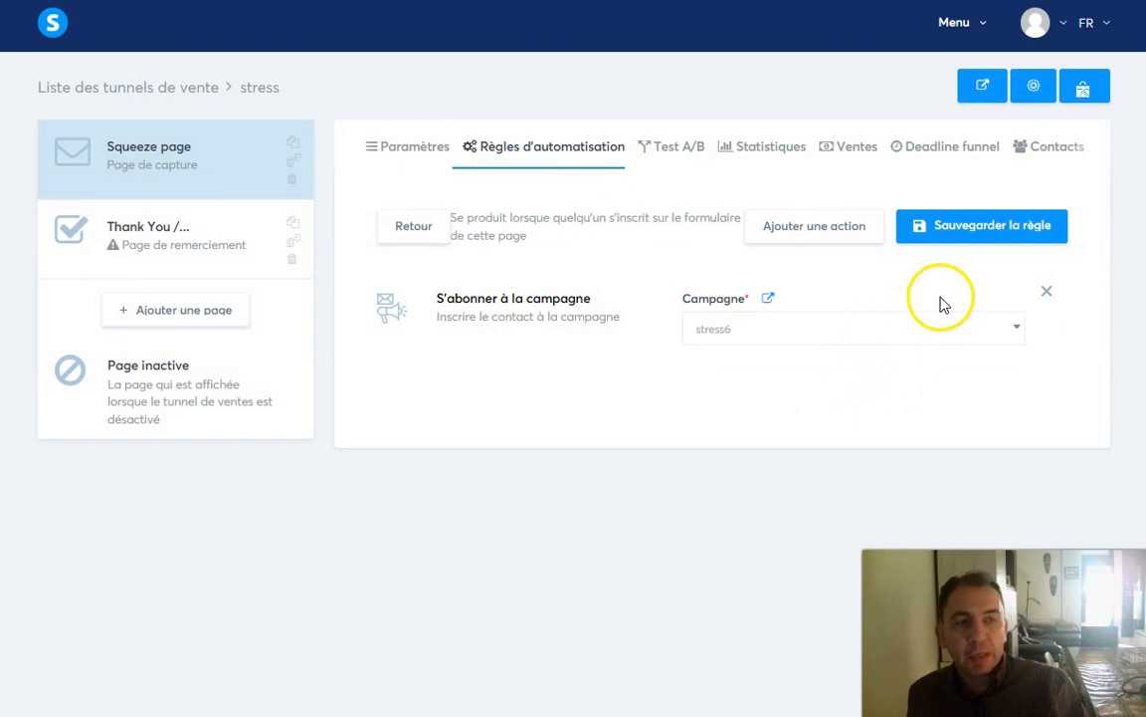
pyautogui.click(988, 231)
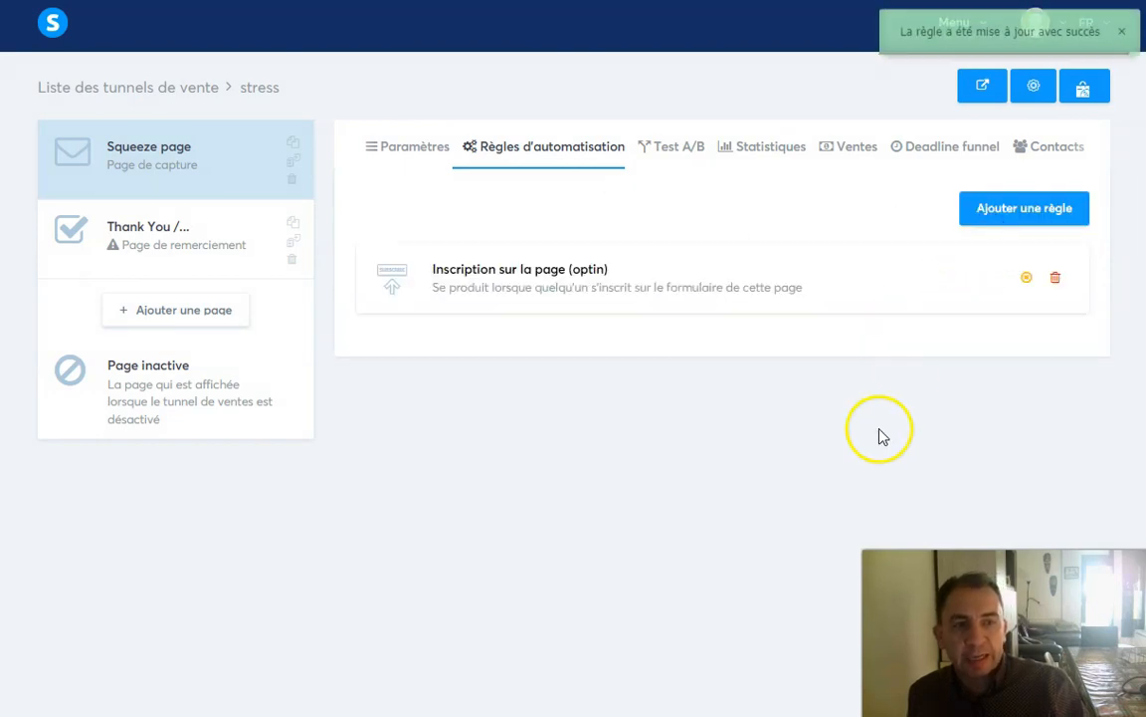